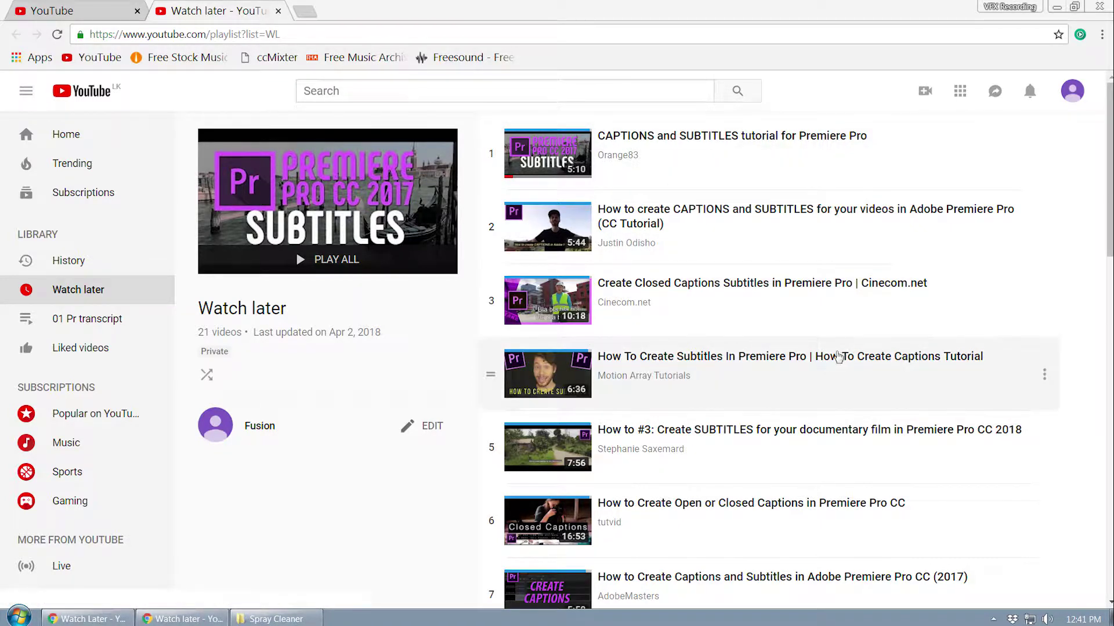
Compare the Watch later page and its account menu with the Watch Later page in the other browser window
scroll(1109, 232, "down", 3)
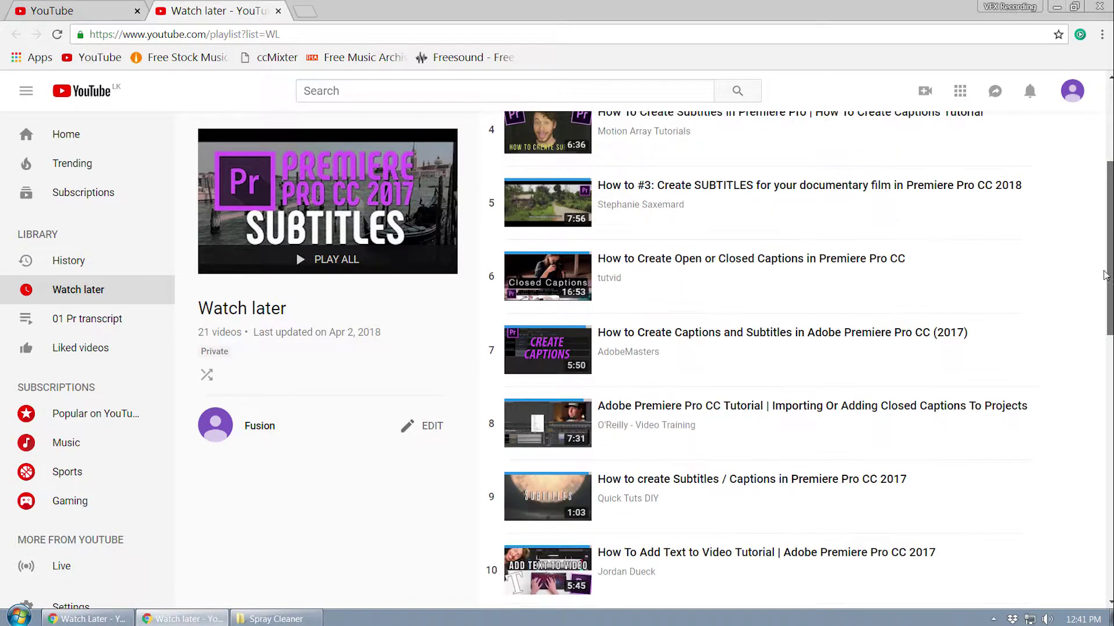
scroll(1109, 241, "up", 3)
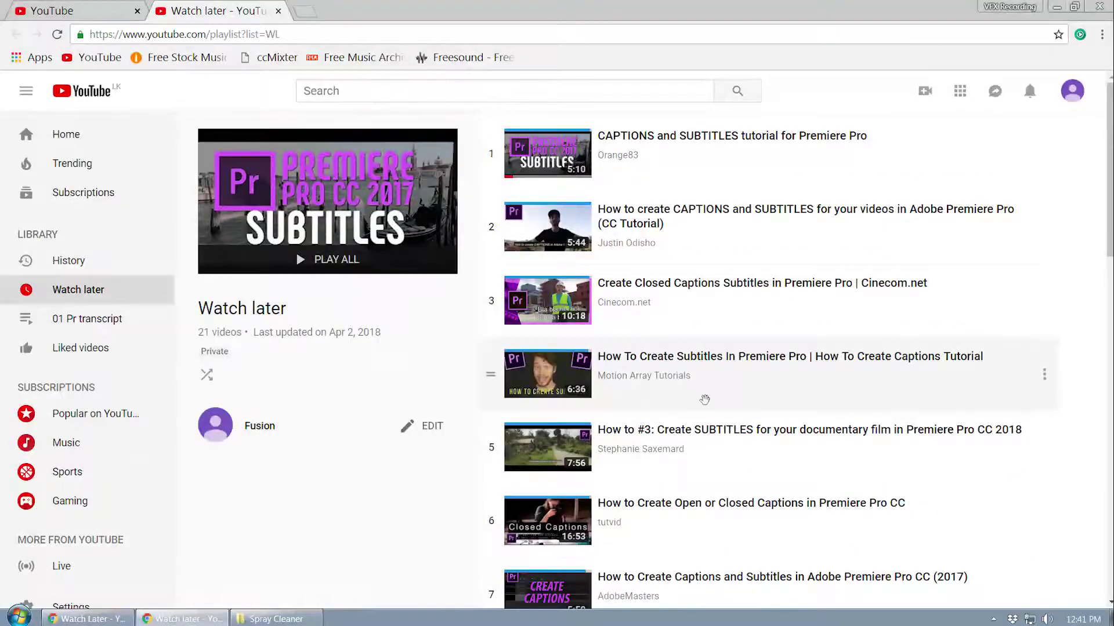
left_click(1070, 100)
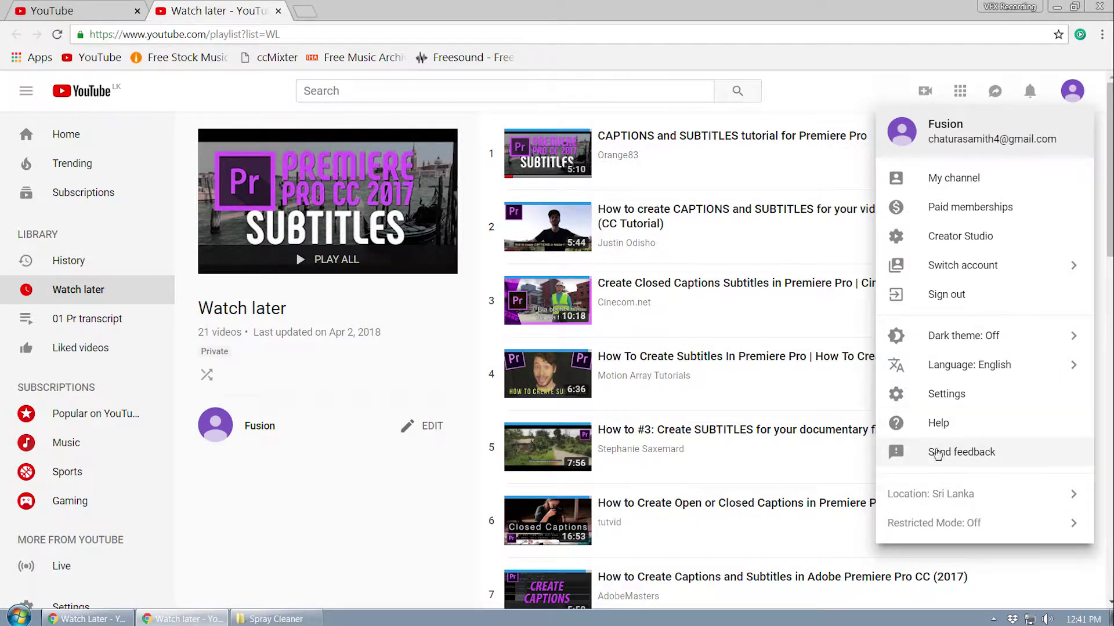
left_click(235, 519)
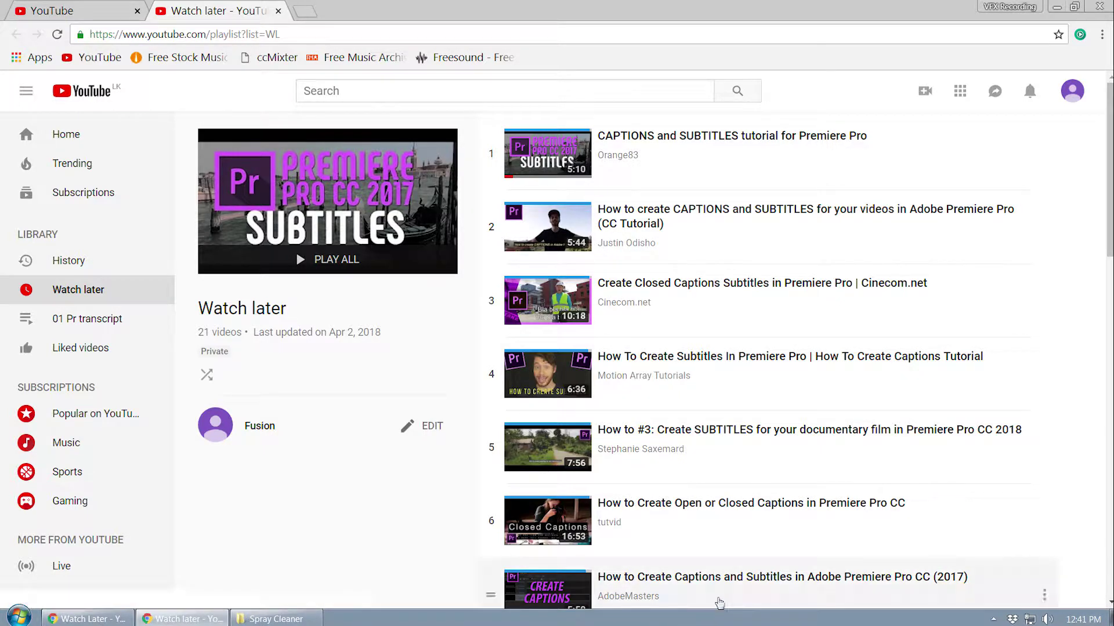
left_click(81, 620)
scroll(517, 534, "up", 3)
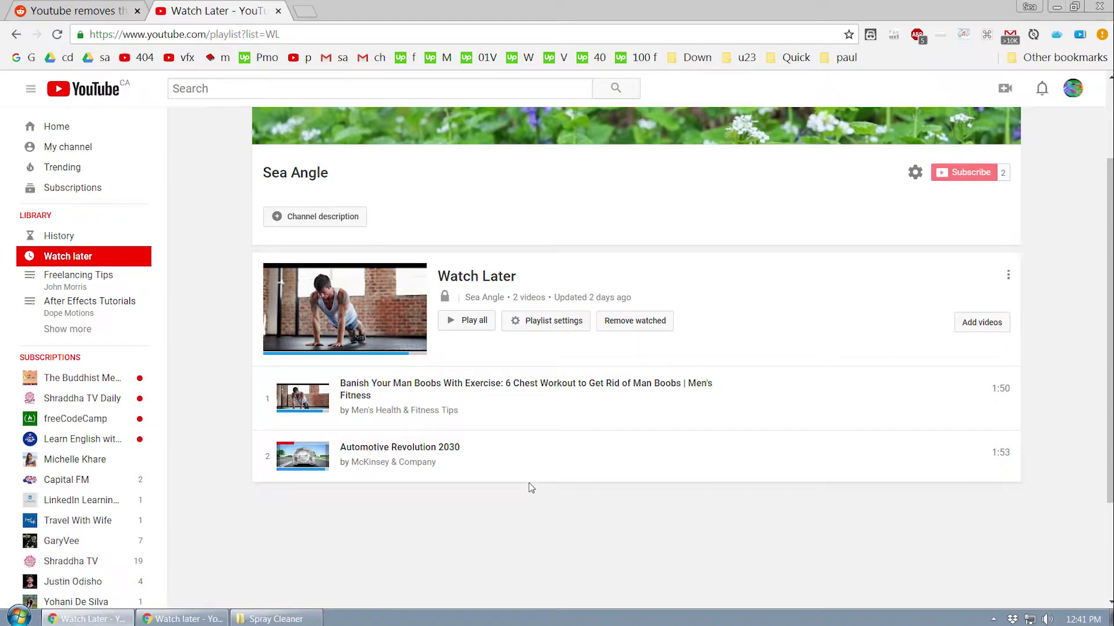
key("alt+Tab")
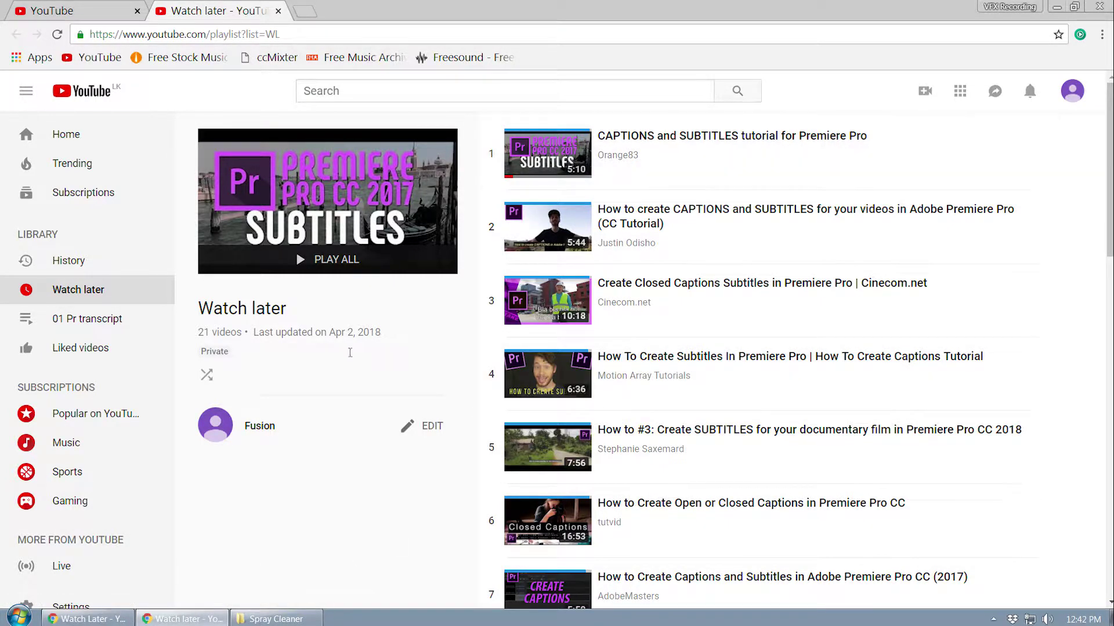
left_click(84, 8)
right_click(1069, 281)
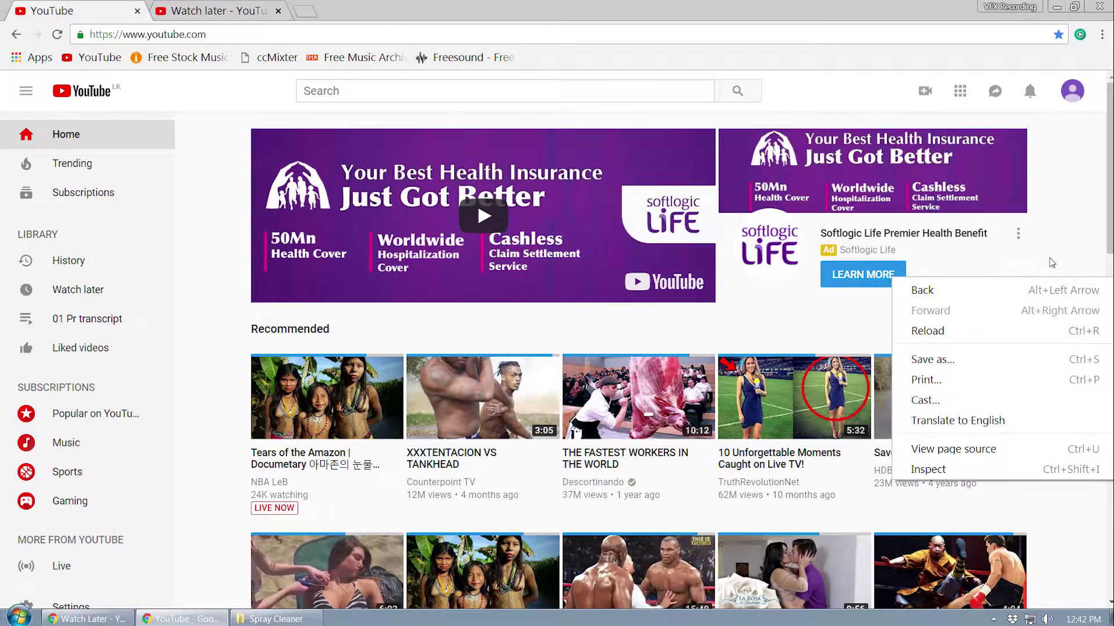
right_click(1061, 263)
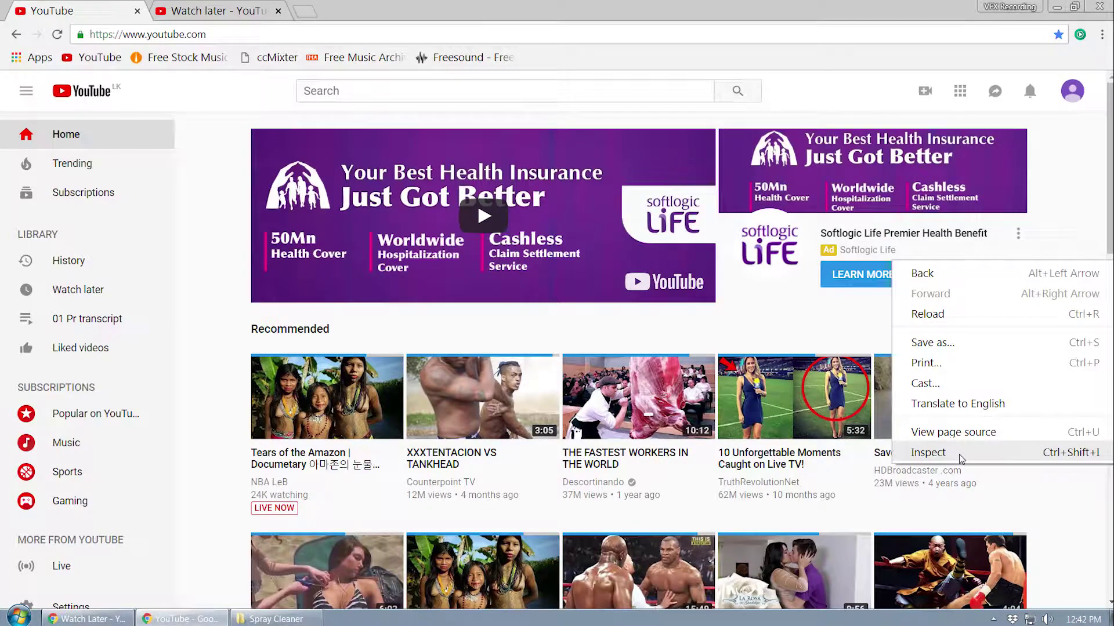
left_click(959, 459)
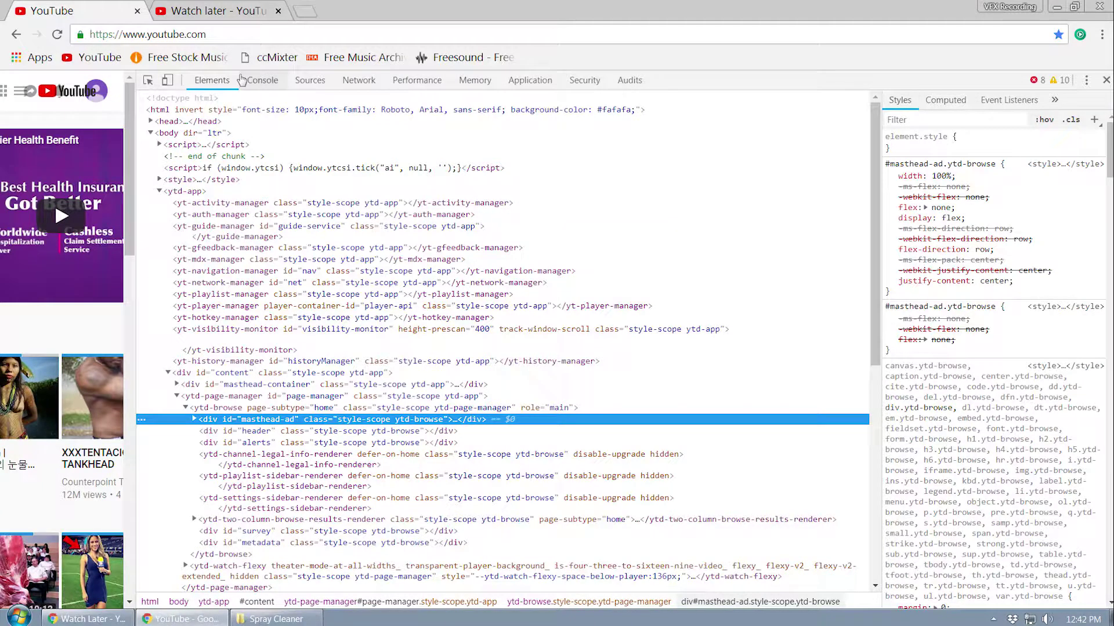
left_click(527, 81)
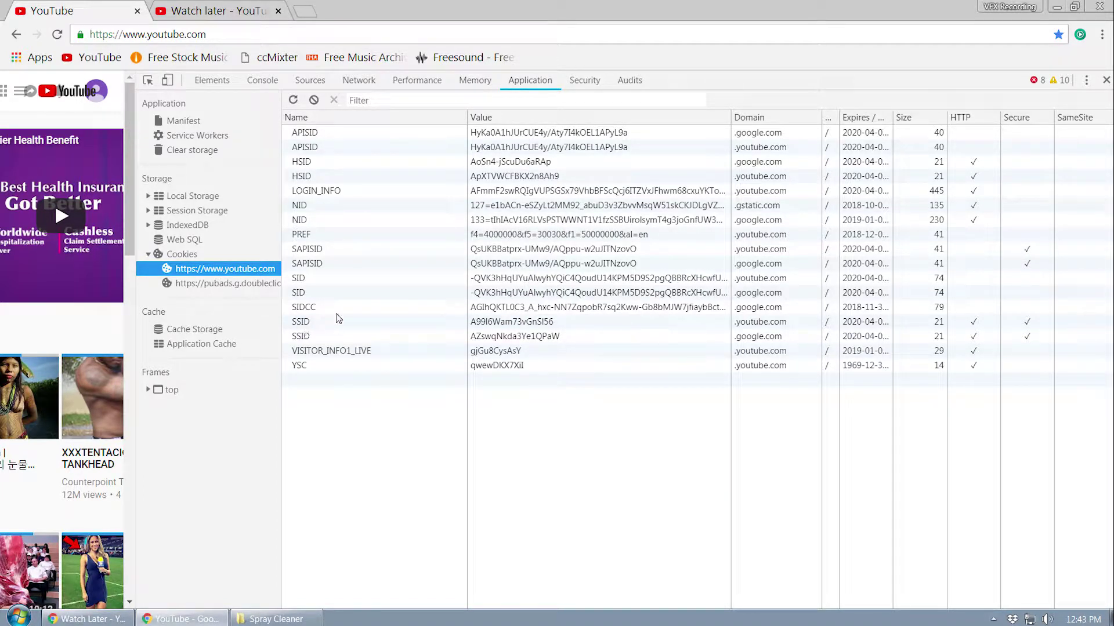
Replace the PREF cookie's value with gl=CA&al=en&f6=8&f5=30030&f4=4000000&f1=50000000&cvdm=grid
left_click(331, 237)
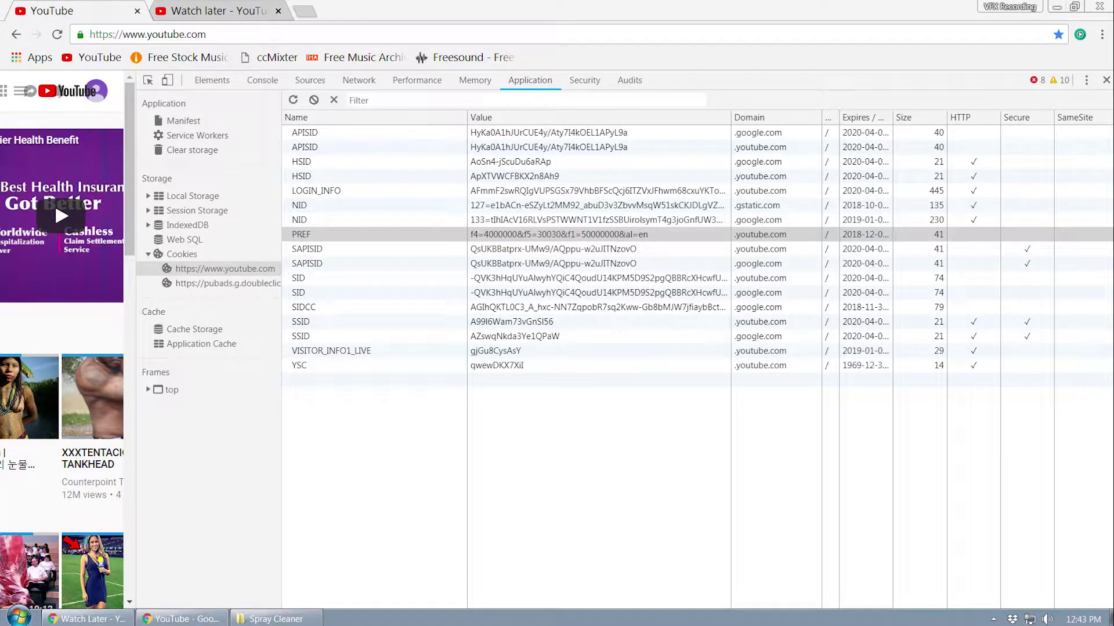
left_click(630, 235)
double_click(629, 235)
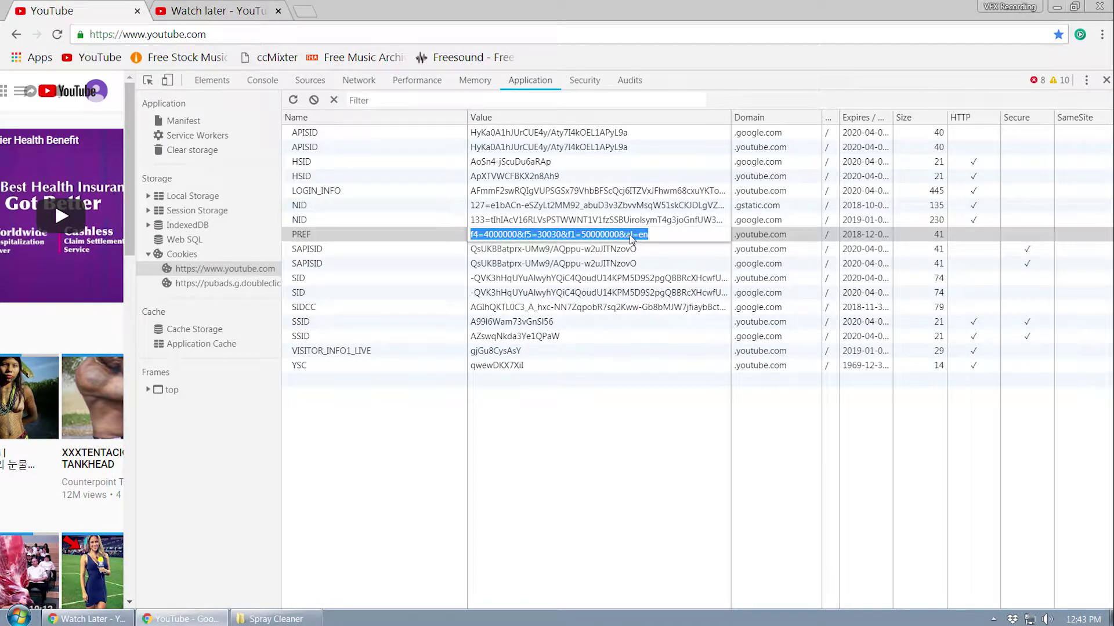
key("BackSpace")
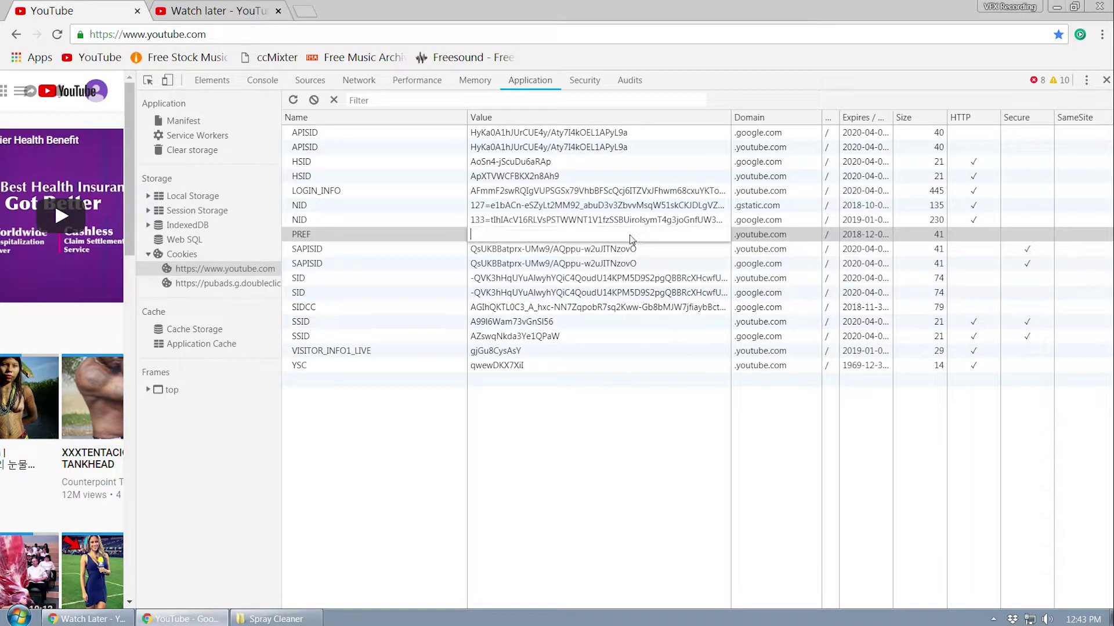
right_click(526, 240)
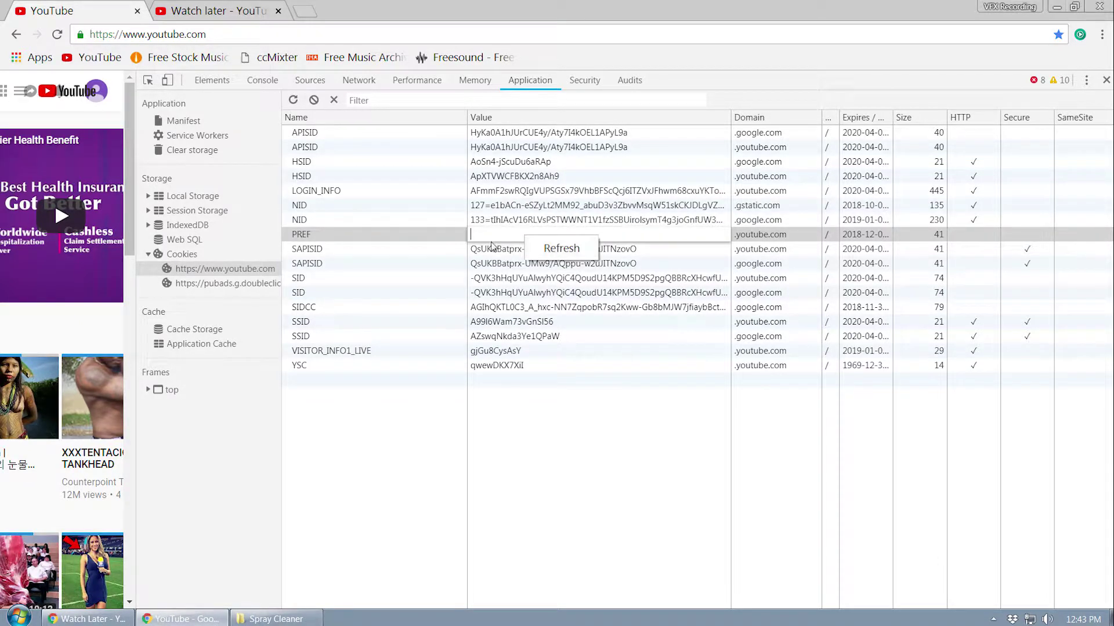
key("Escape")
key("Tab")
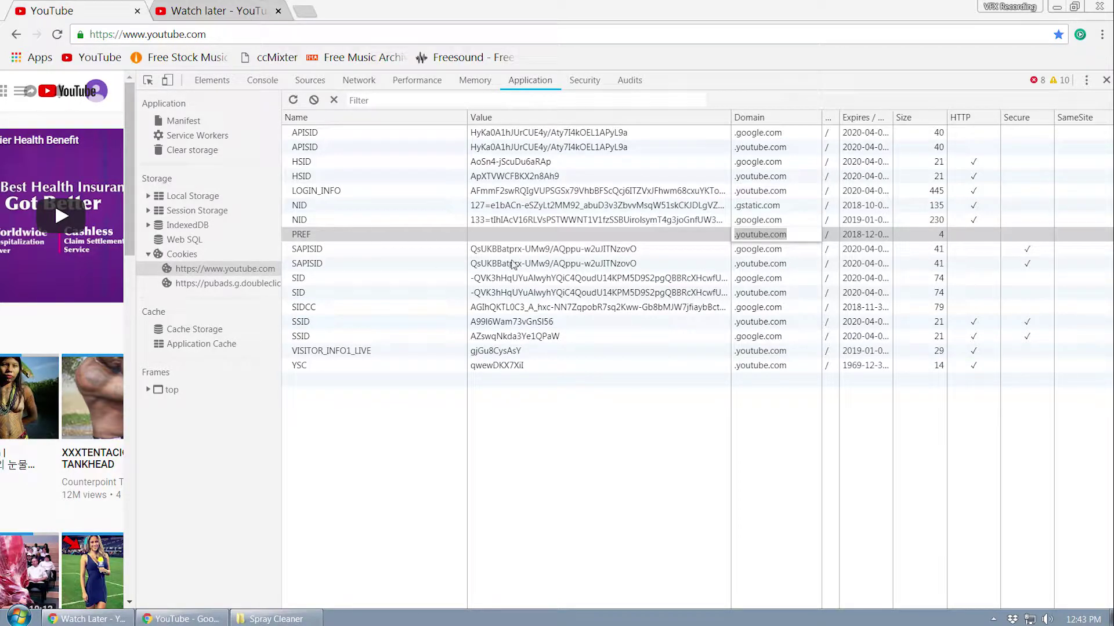
double_click(510, 238)
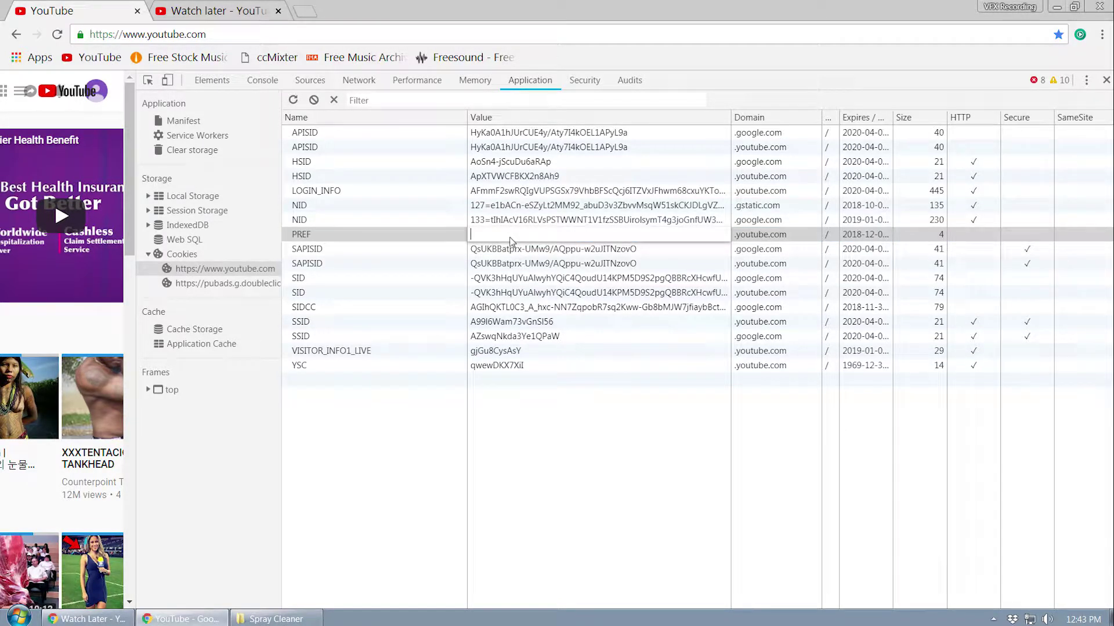
key("ctrl+v")
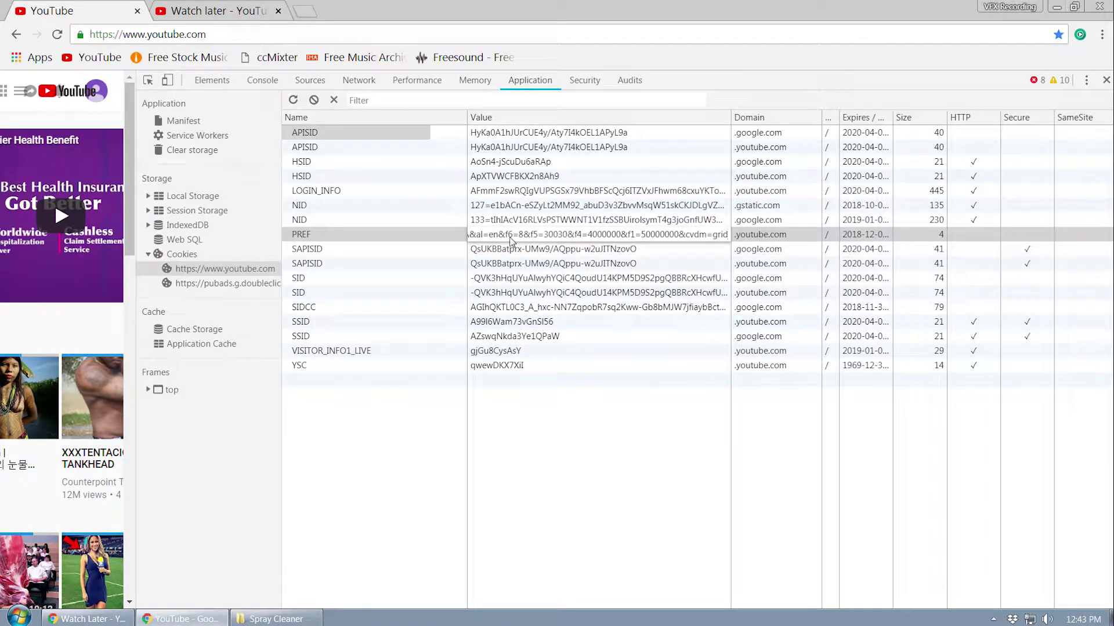
key("Return")
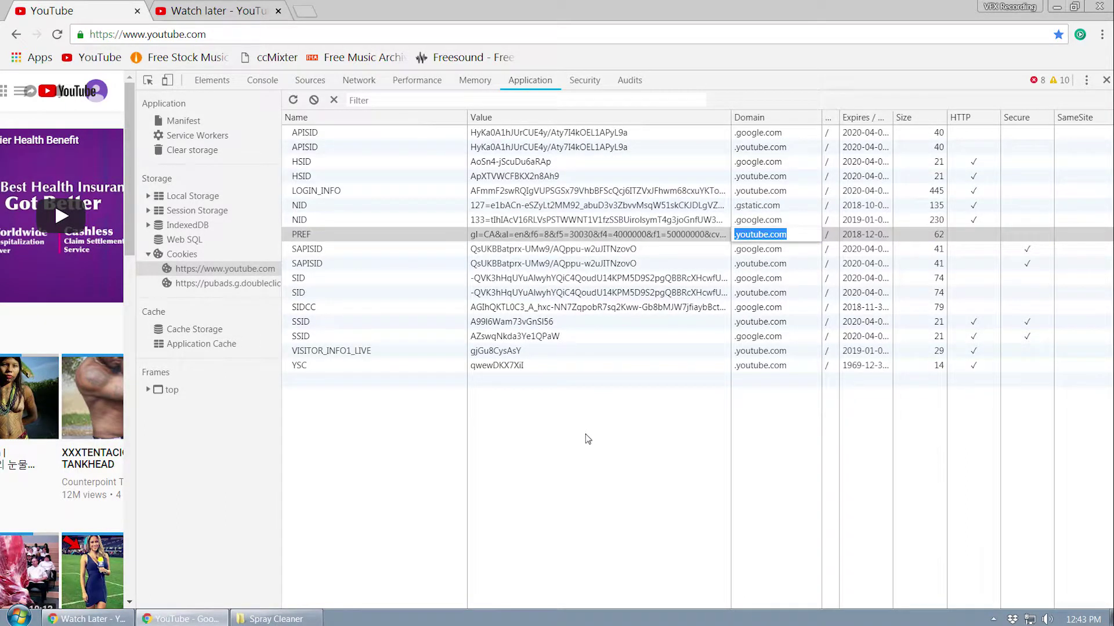
left_click(597, 453)
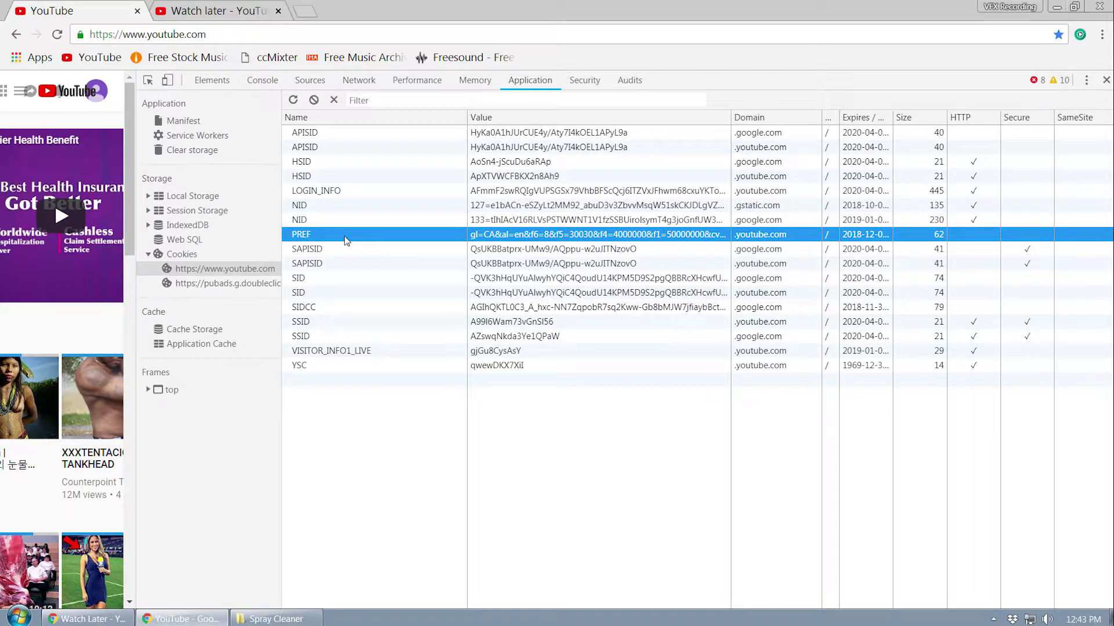
Reload the Watch later playlist page to apply the cookie change and examine its layout
left_click(197, 12)
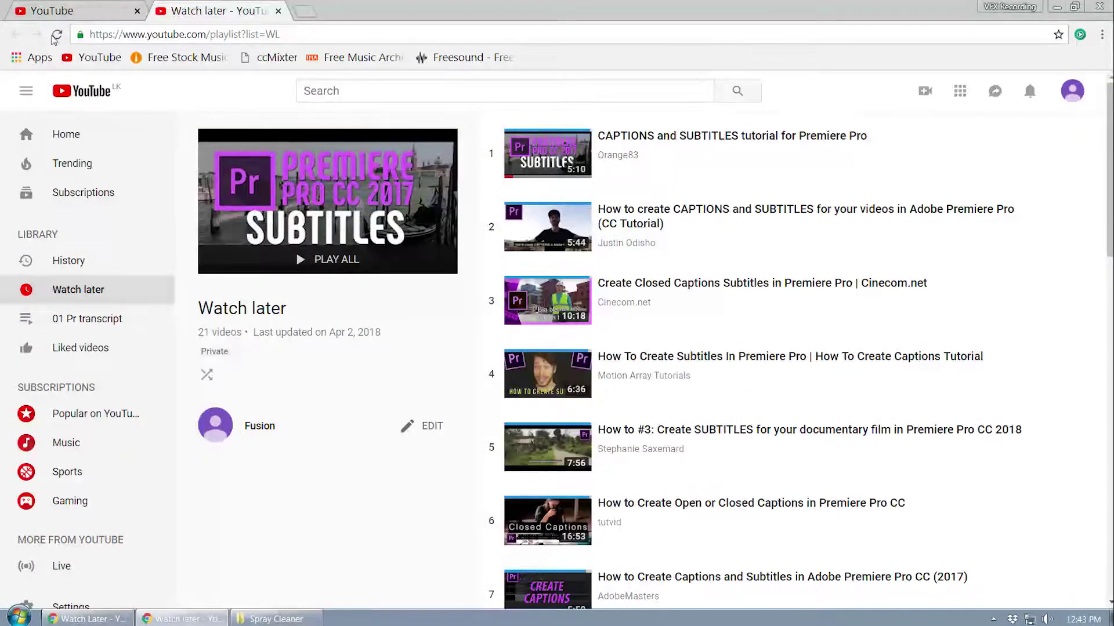
left_click(54, 36)
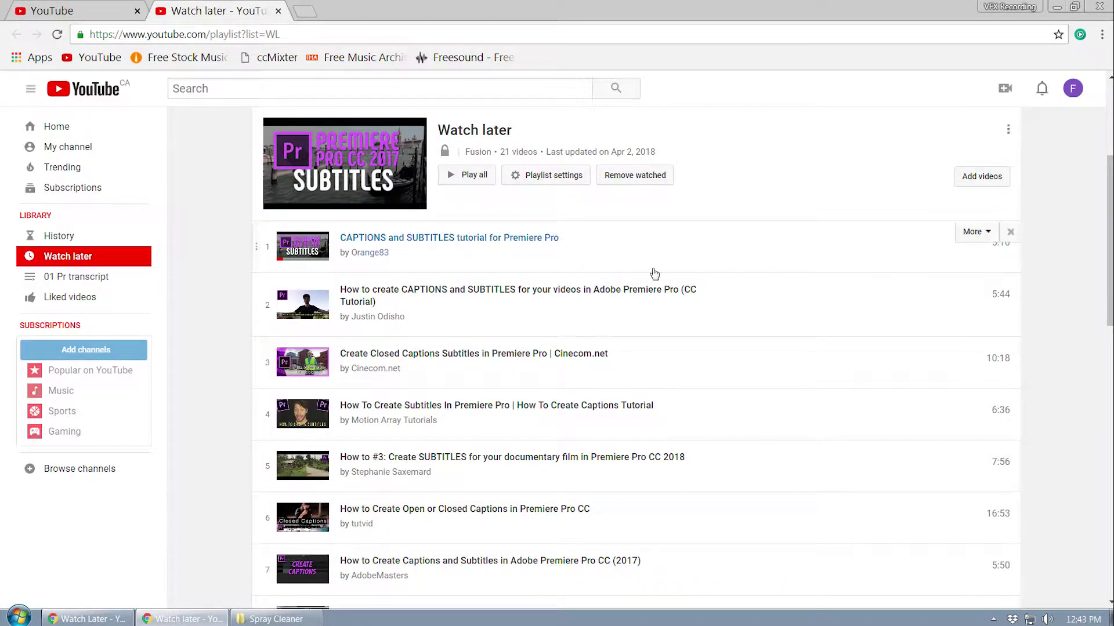
scroll(555, 266, "up", 2)
scroll(554, 263, "down", 5)
scroll(552, 263, "up", 7)
Check the layout of the YouTube home page, and return to the Watch later playlist to look through its videos
left_click(102, 92)
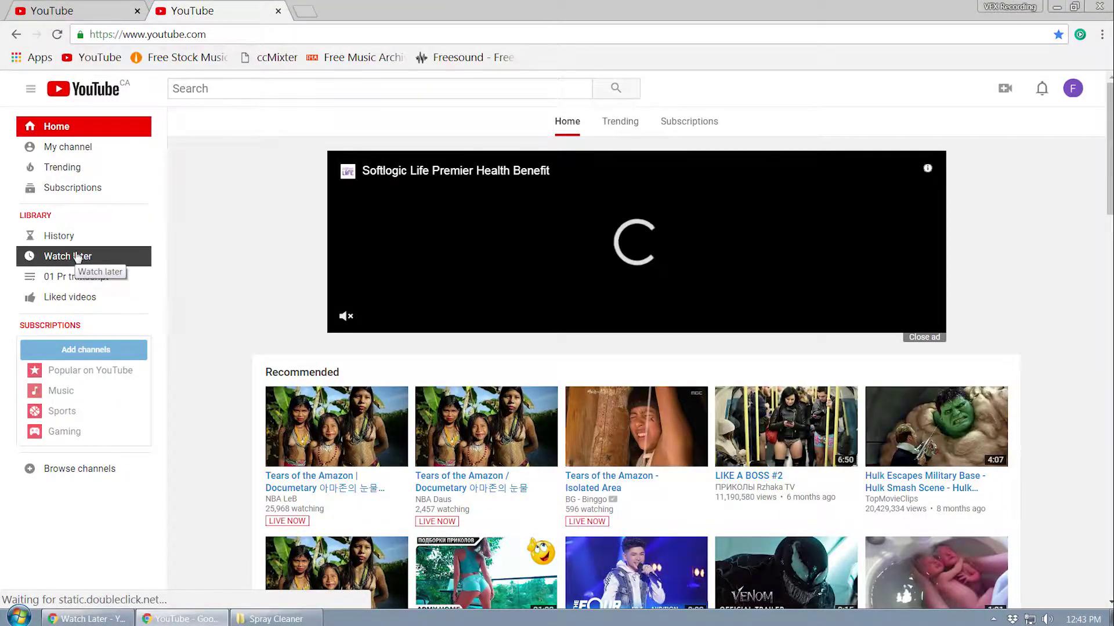
left_click(77, 257)
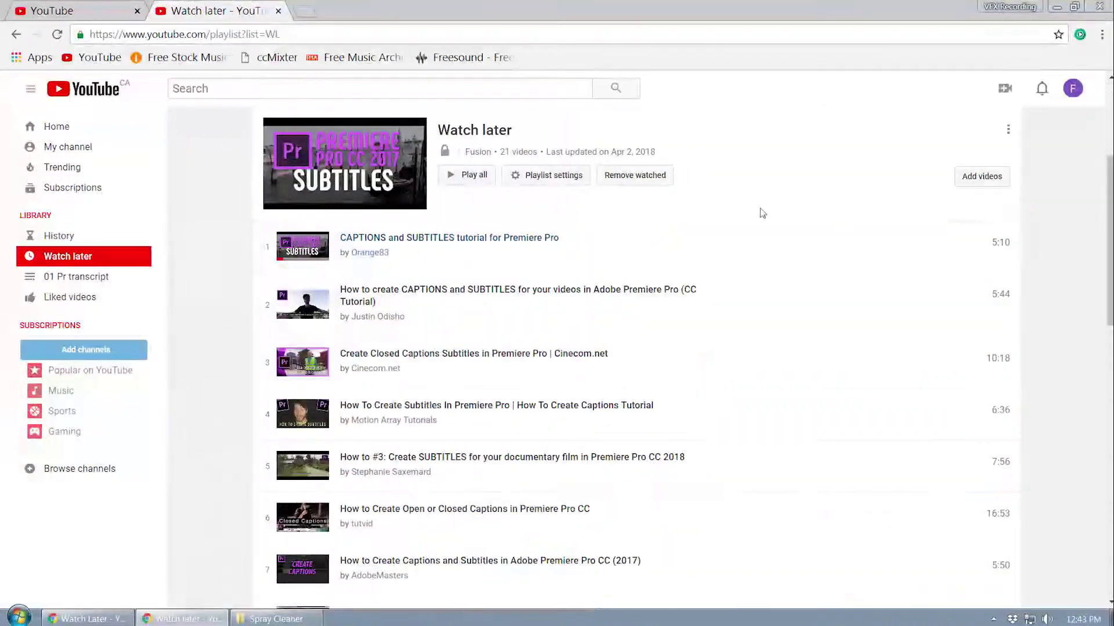
scroll(672, 196, "down", 5)
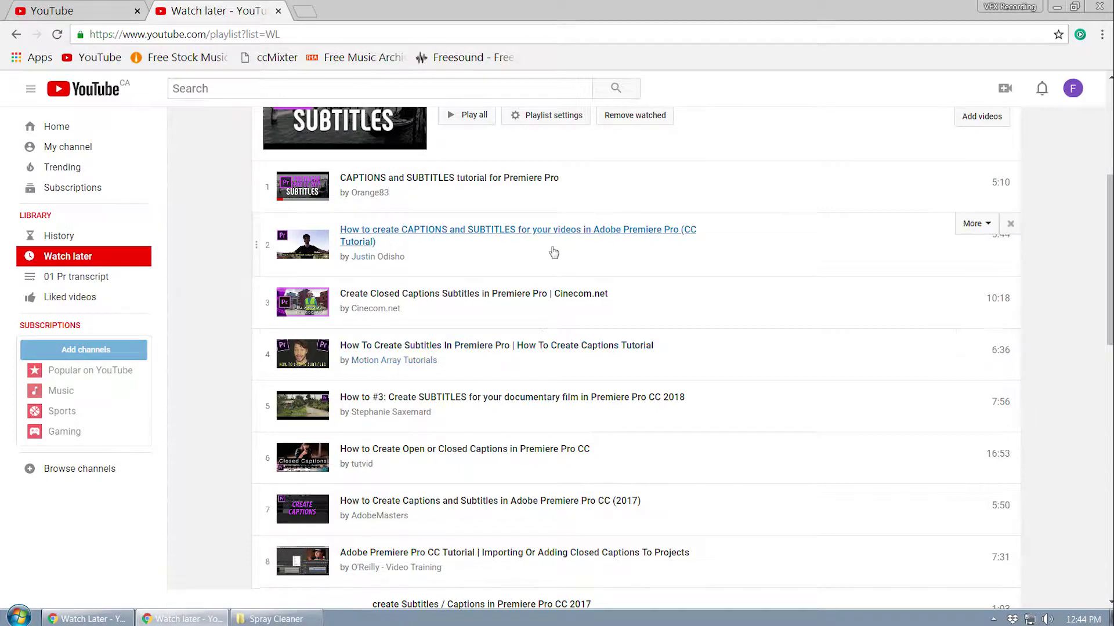
scroll(548, 249, "up", 5)
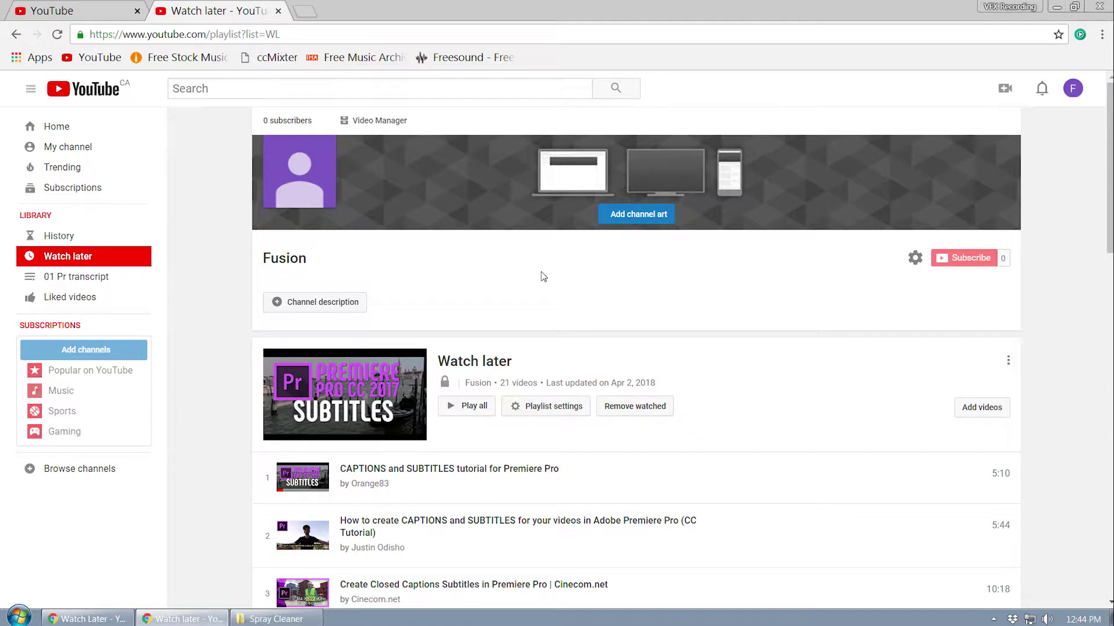
scroll(585, 286, "down", 3)
scroll(586, 286, "down", 10)
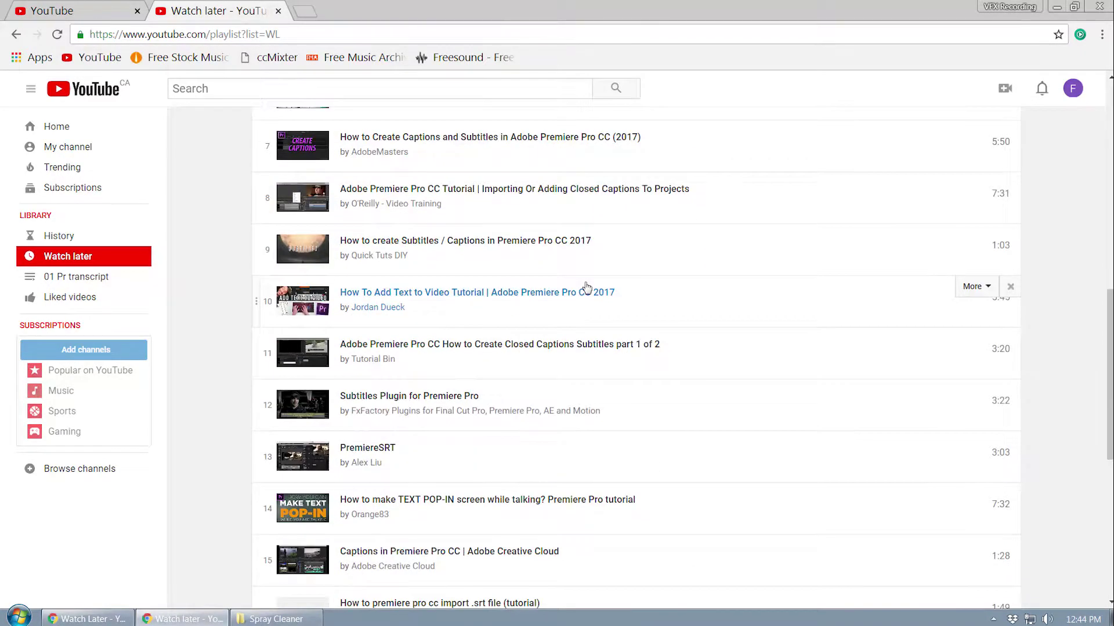